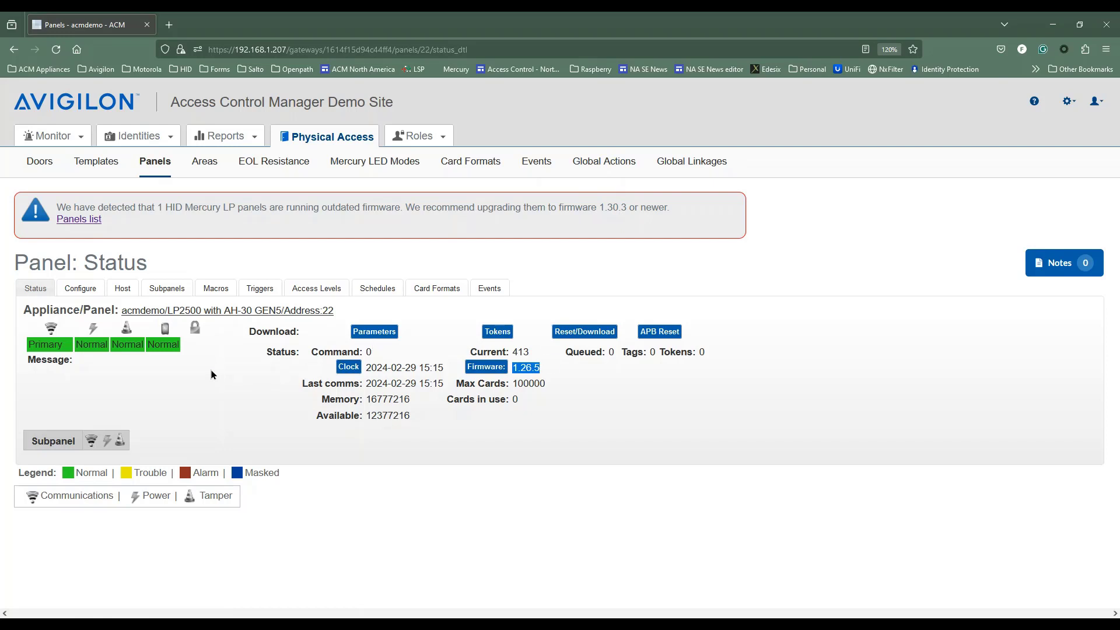
Step: Check the LP2500 panel's subpanel list, then its current firmware version on the panel status page
{"action": "left_click", "coordinate": [167, 288]}
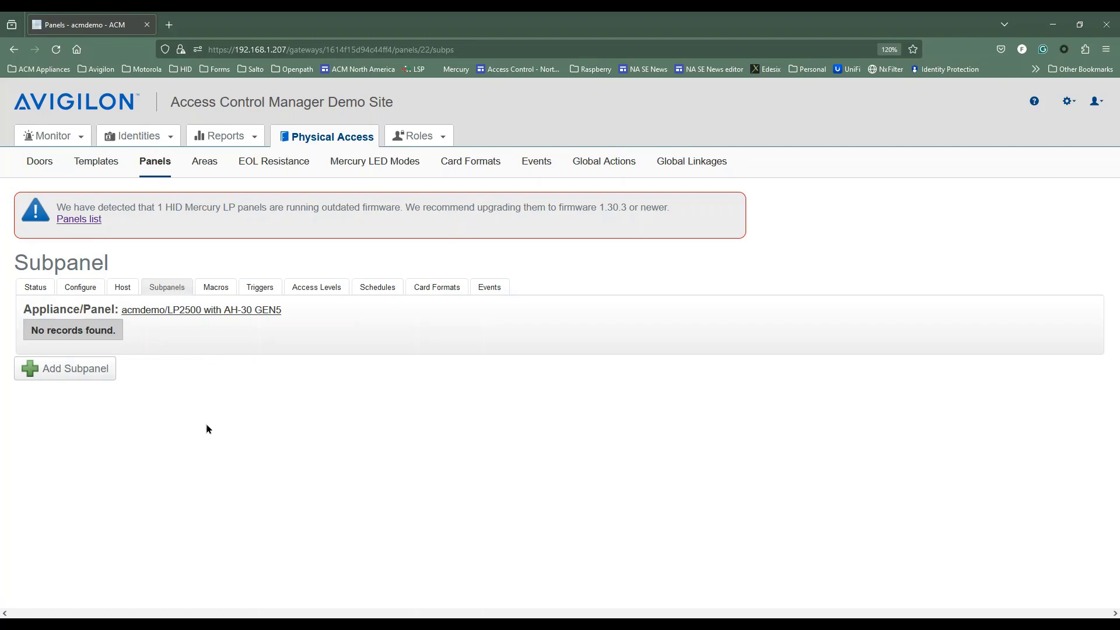
{"action": "left_click", "coordinate": [37, 288]}
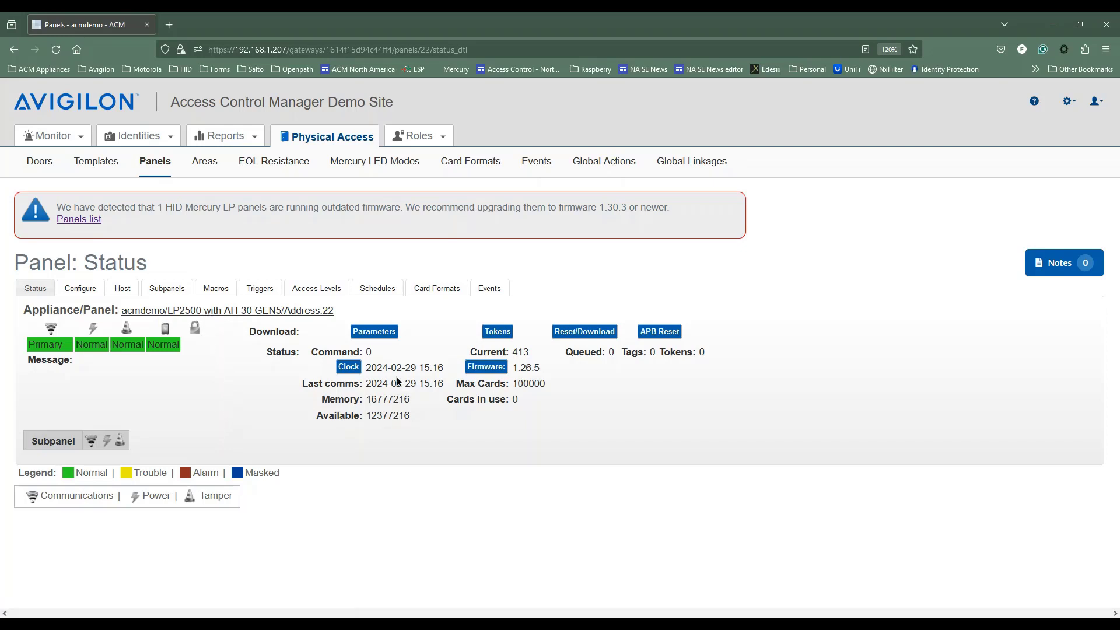
{"action": "left_click_drag", "start_coordinate": [513, 368], "coordinate": [544, 367]}
Step: Apply the firmware file LP2500-VER-1-31-0-0681.crc to the LP2500 panel and dismiss the notification
{"action": "left_click", "coordinate": [489, 368]}
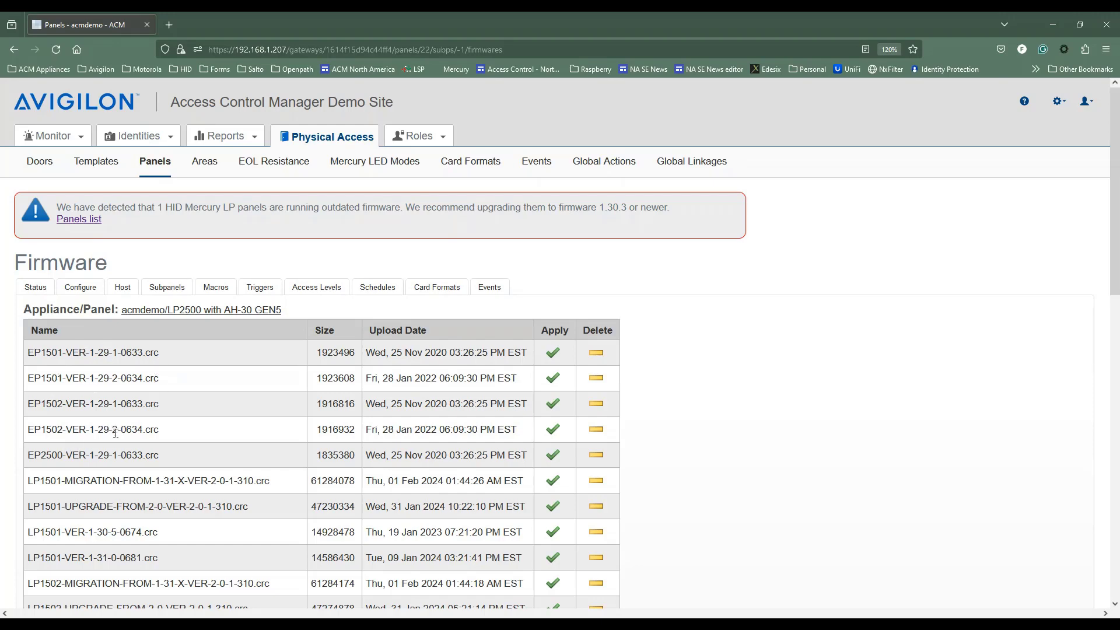
{"action": "scroll", "coordinate": [111, 429], "scroll_direction": "down", "scroll_amount": 3}
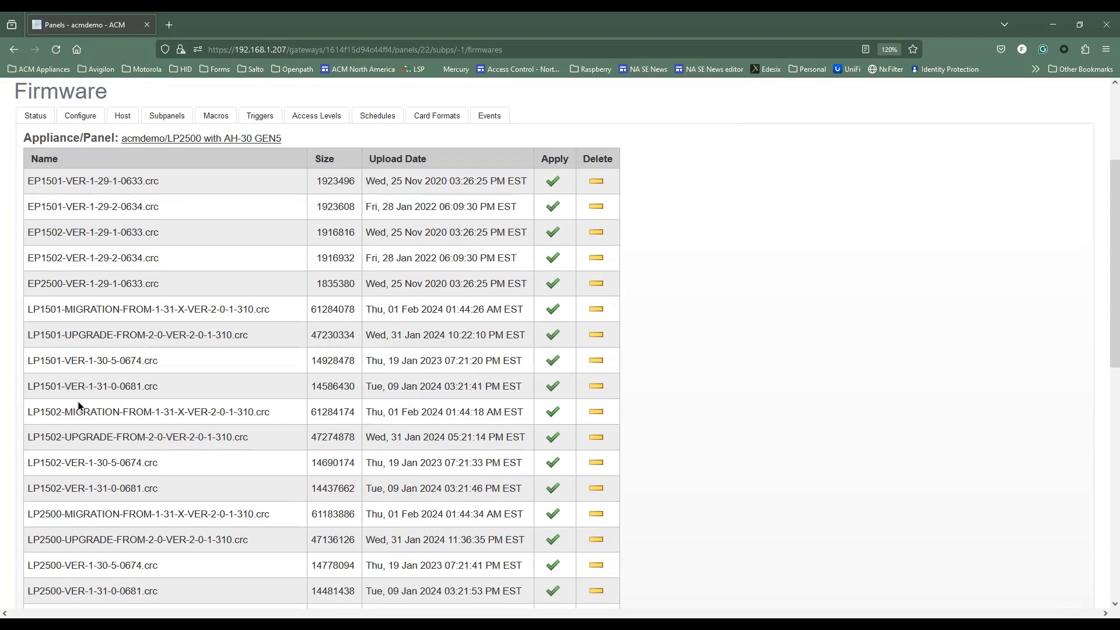
{"action": "scroll", "coordinate": [78, 409], "scroll_direction": "down", "scroll_amount": 3}
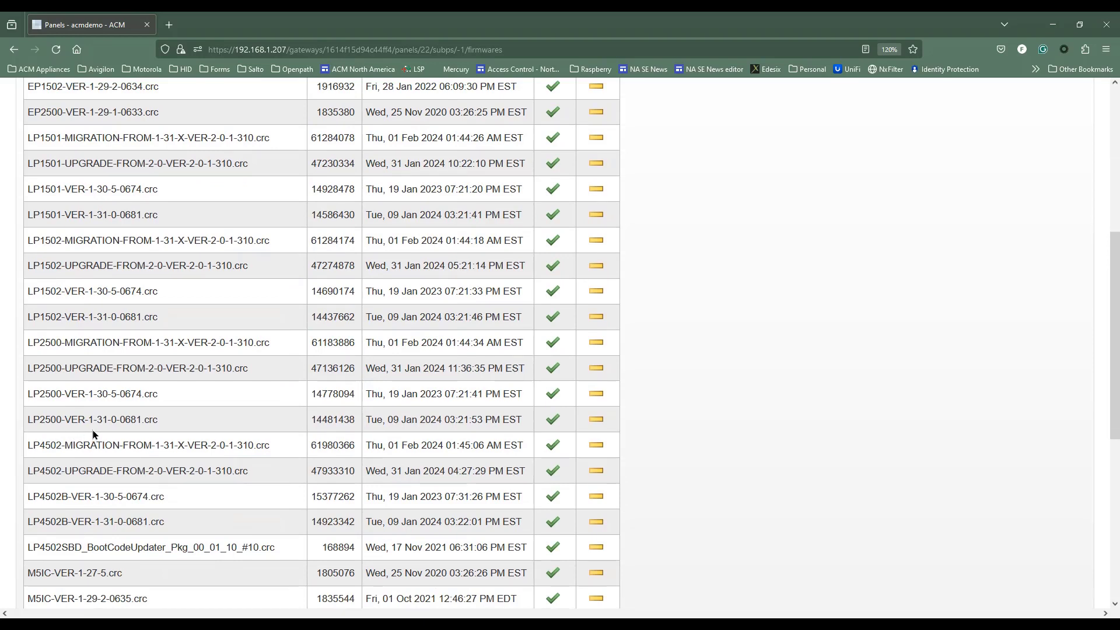
{"action": "left_click_drag", "start_coordinate": [27, 424], "coordinate": [166, 423]}
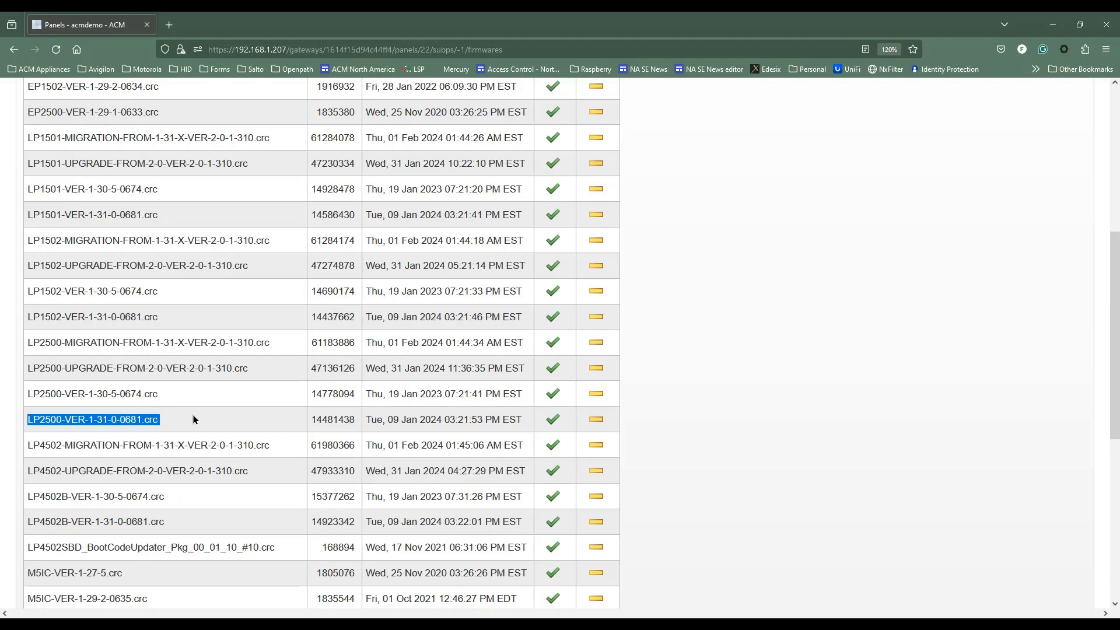
{"action": "left_click", "coordinate": [229, 417]}
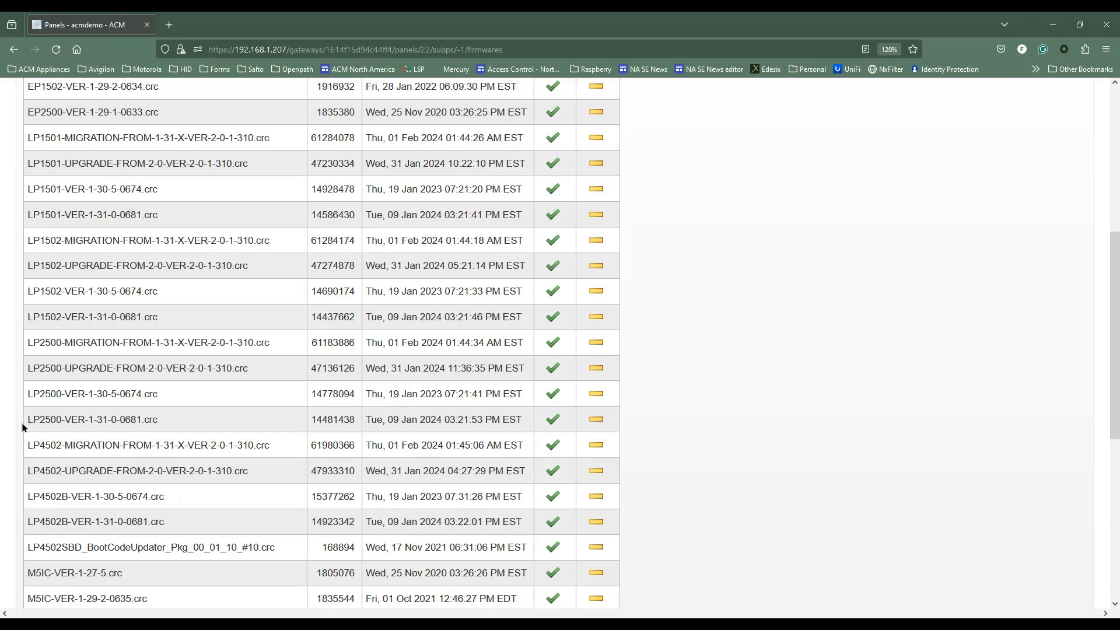
{"action": "left_click", "coordinate": [554, 424]}
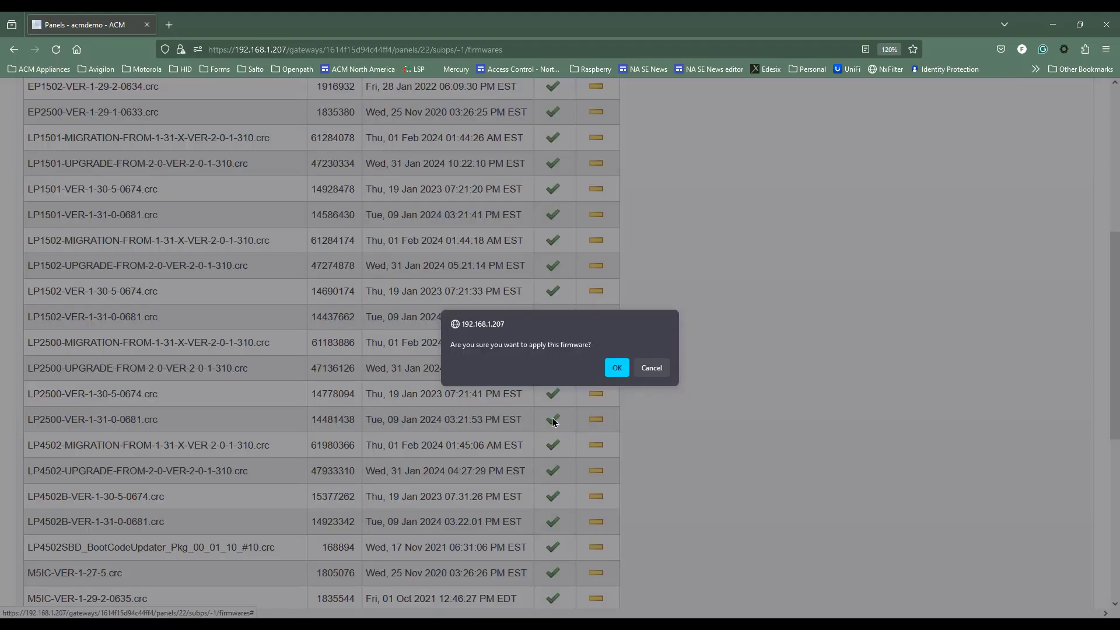
{"action": "left_click", "coordinate": [617, 367]}
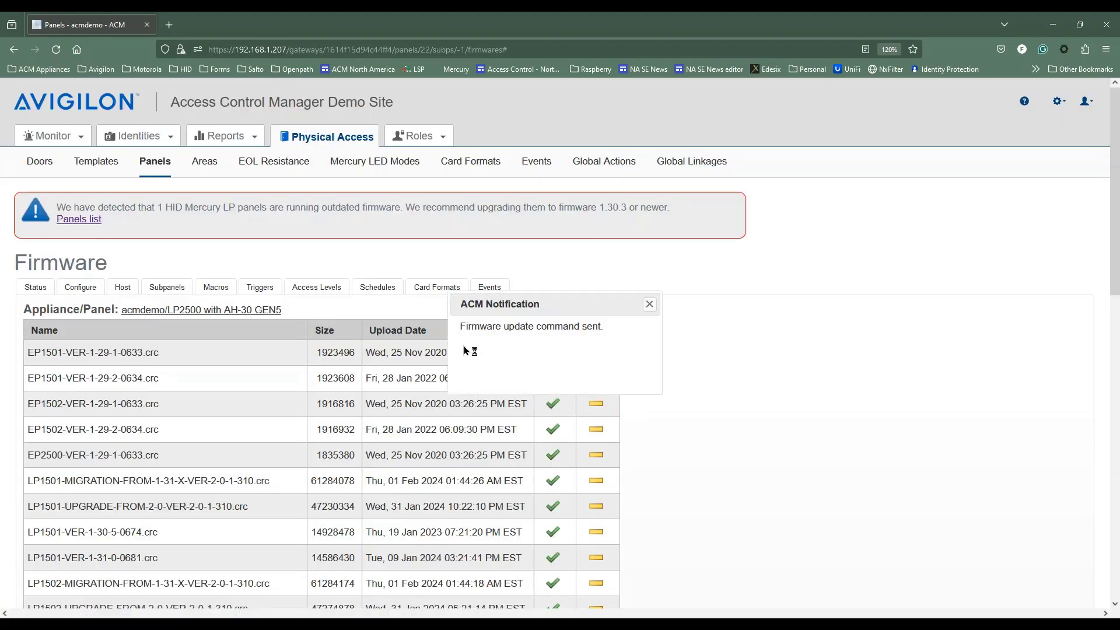
{"action": "left_click", "coordinate": [650, 304]}
Step: Return to the panel's status and reload the page to check the updated firmware version and the outdated-firmware warning
{"action": "scroll", "coordinate": [645, 312], "scroll_direction": "down", "scroll_amount": 6}
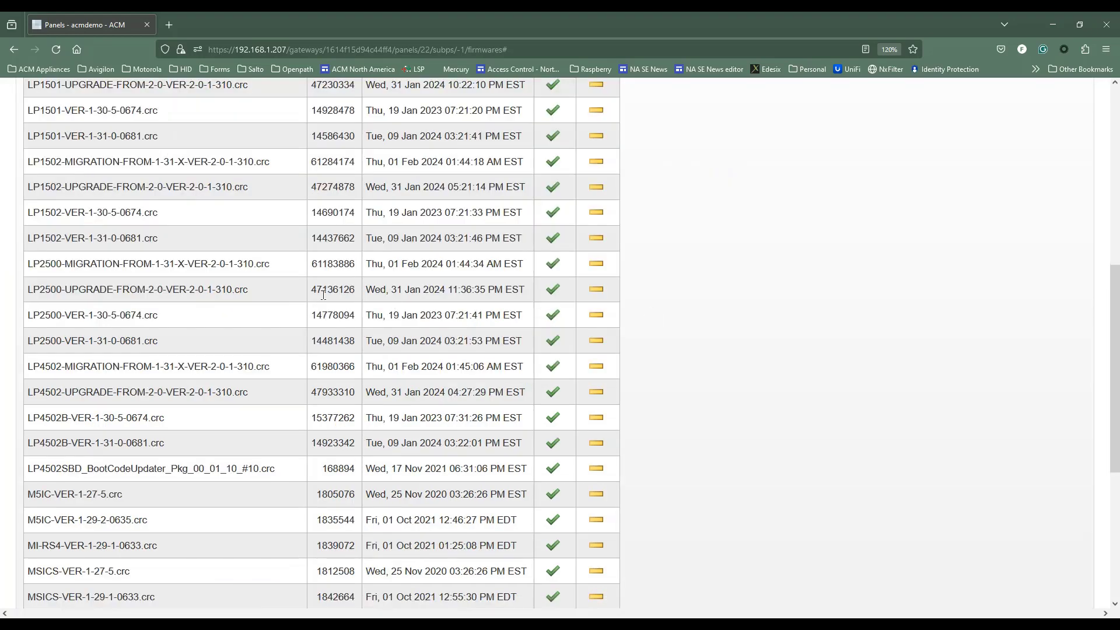
{"action": "scroll", "coordinate": [280, 315], "scroll_direction": "up", "scroll_amount": 6}
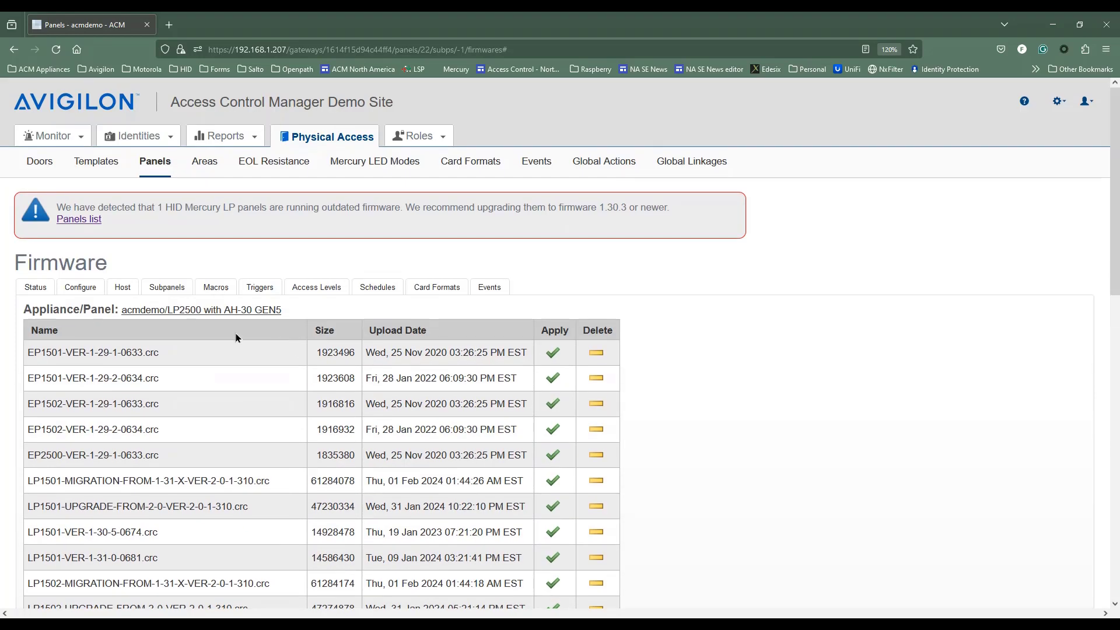
{"action": "left_click", "coordinate": [33, 289]}
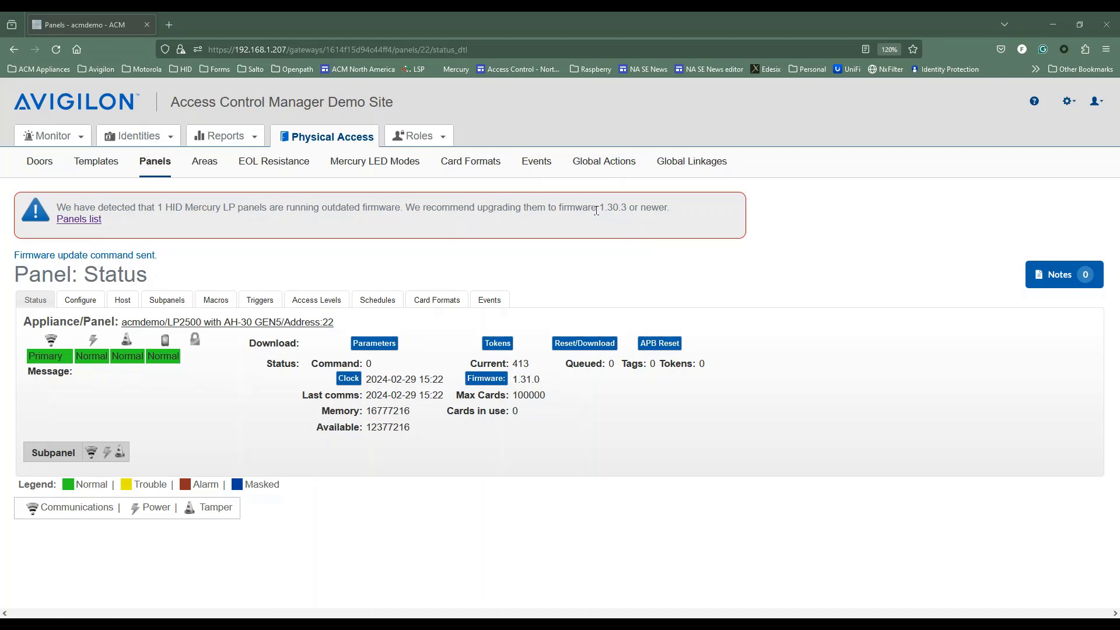
{"action": "left_click", "coordinate": [56, 50]}
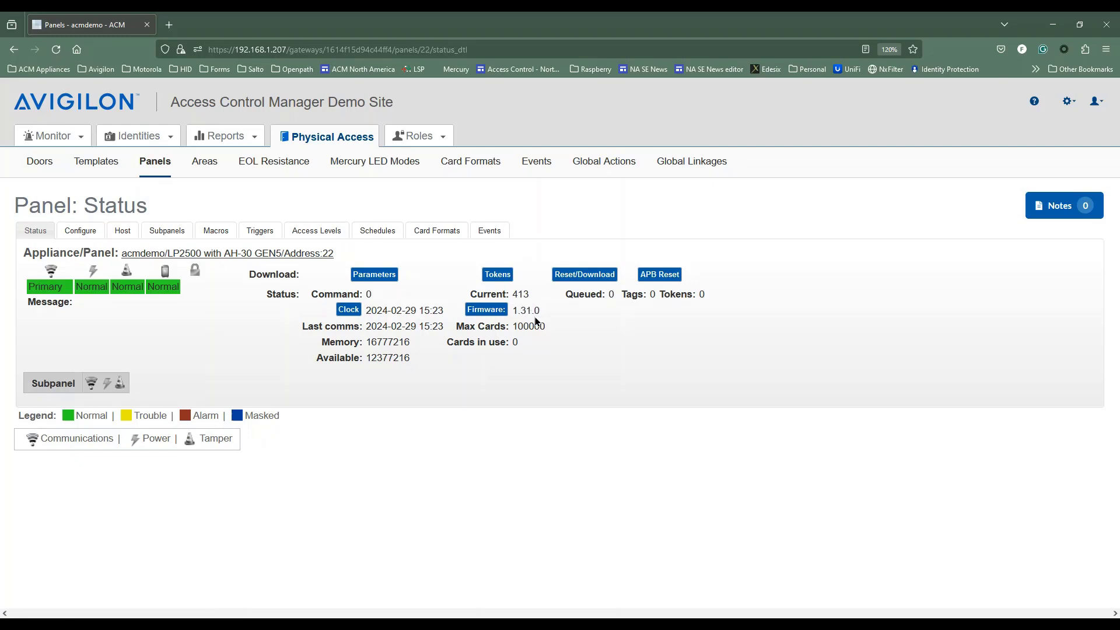
{"action": "left_click_drag", "start_coordinate": [511, 310], "coordinate": [545, 314]}
Step: Apply the firmware file LP2500-MIGRATION-FROM-1-31-X-VER-2-0-1-310.crc to the LP2500 panel and dismiss the notification
{"action": "left_click", "coordinate": [487, 313]}
{"action": "scroll", "coordinate": [224, 386], "scroll_direction": "down", "scroll_amount": 2}
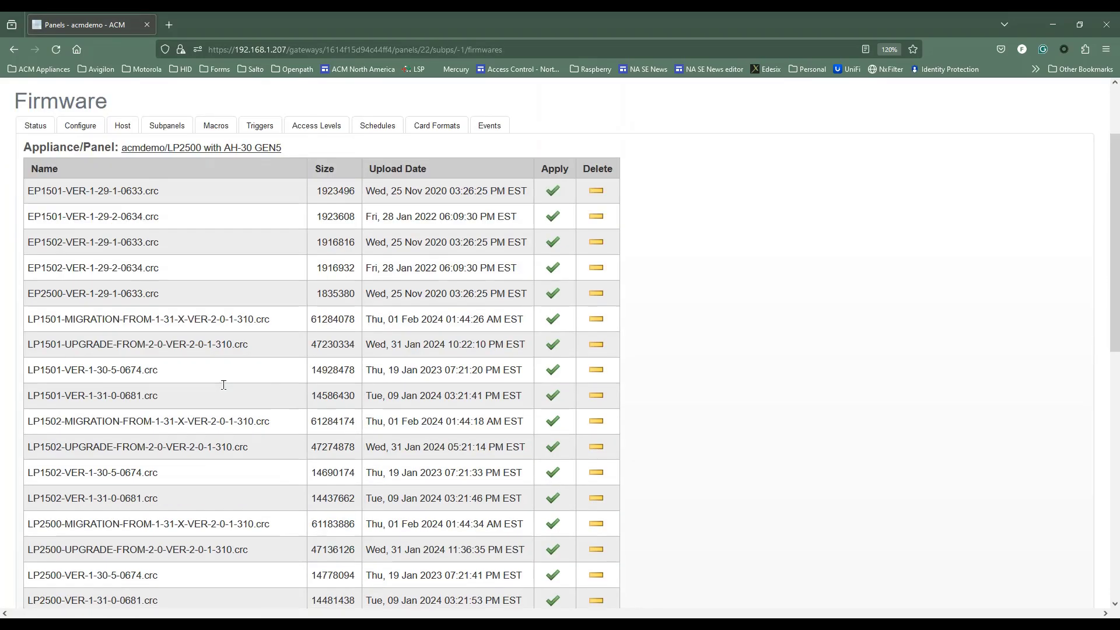
{"action": "scroll", "coordinate": [224, 385], "scroll_direction": "down", "scroll_amount": 4}
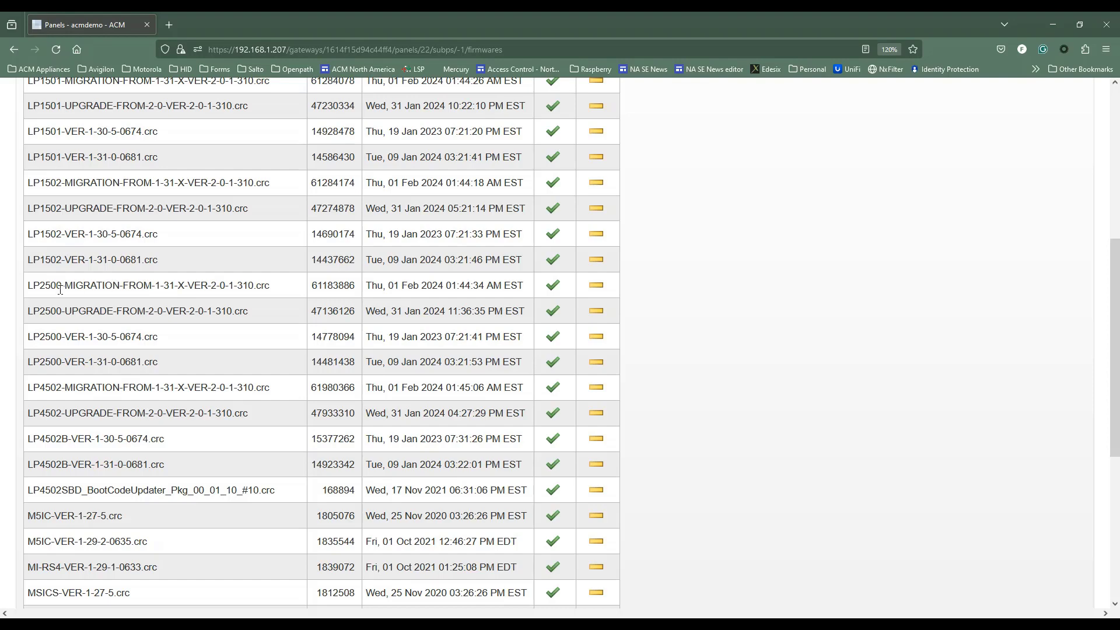
{"action": "left_click", "coordinate": [553, 286]}
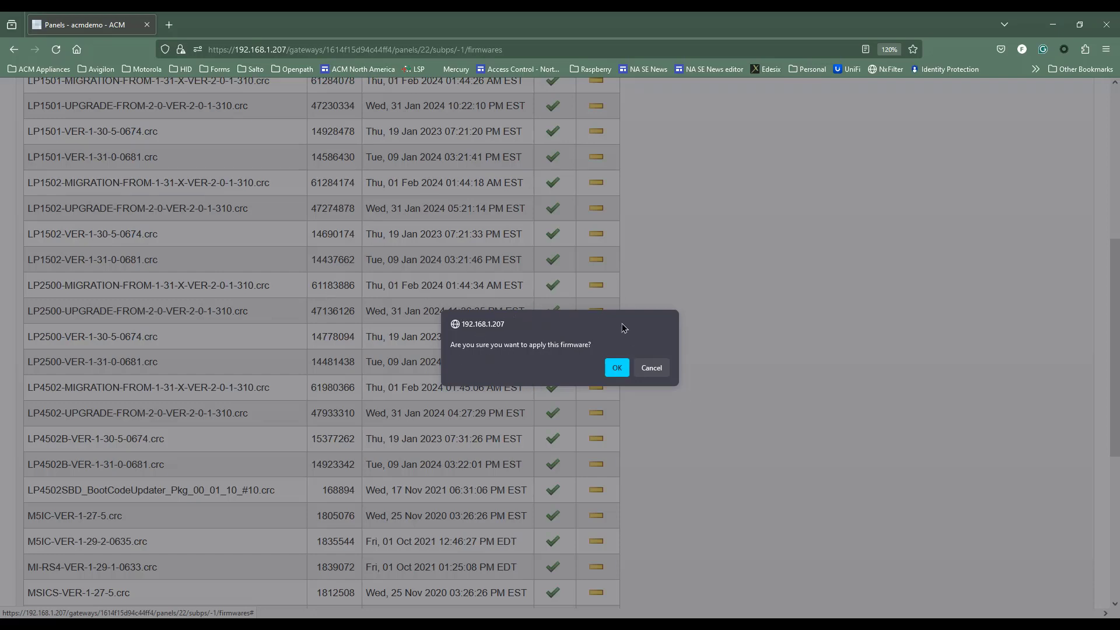
{"action": "left_click", "coordinate": [617, 368]}
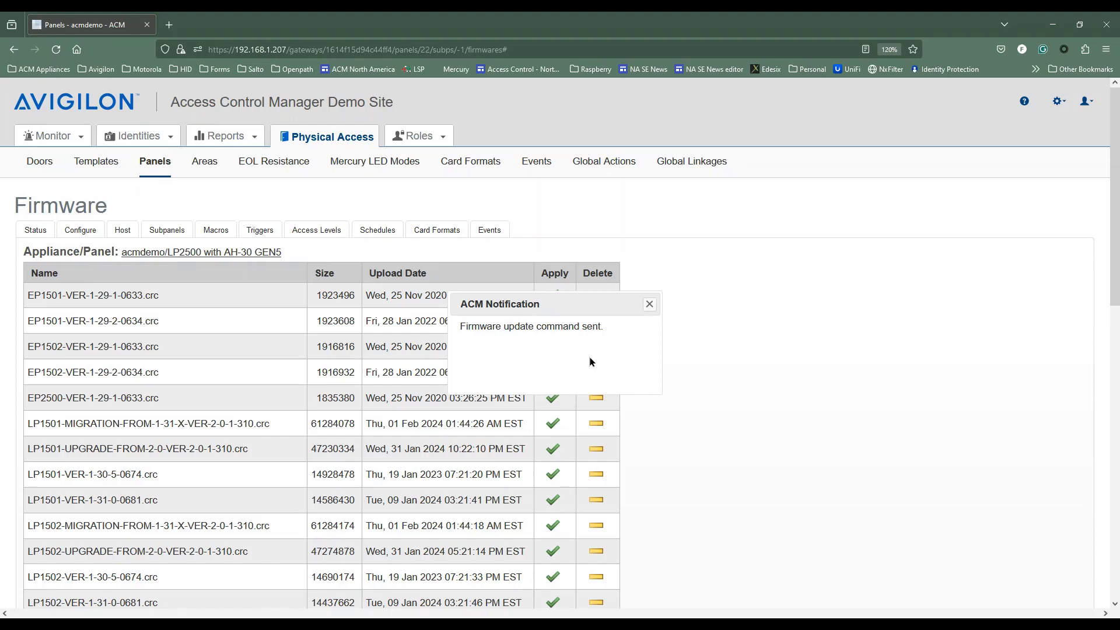
{"action": "left_click", "coordinate": [649, 304]}
Step: Return to the LP2500 panel's status to check its firmware version after the migration
{"action": "scroll", "coordinate": [204, 290], "scroll_direction": "down", "scroll_amount": 5}
{"action": "scroll", "coordinate": [204, 290], "scroll_direction": "up", "scroll_amount": 5}
{"action": "left_click", "coordinate": [35, 231]}
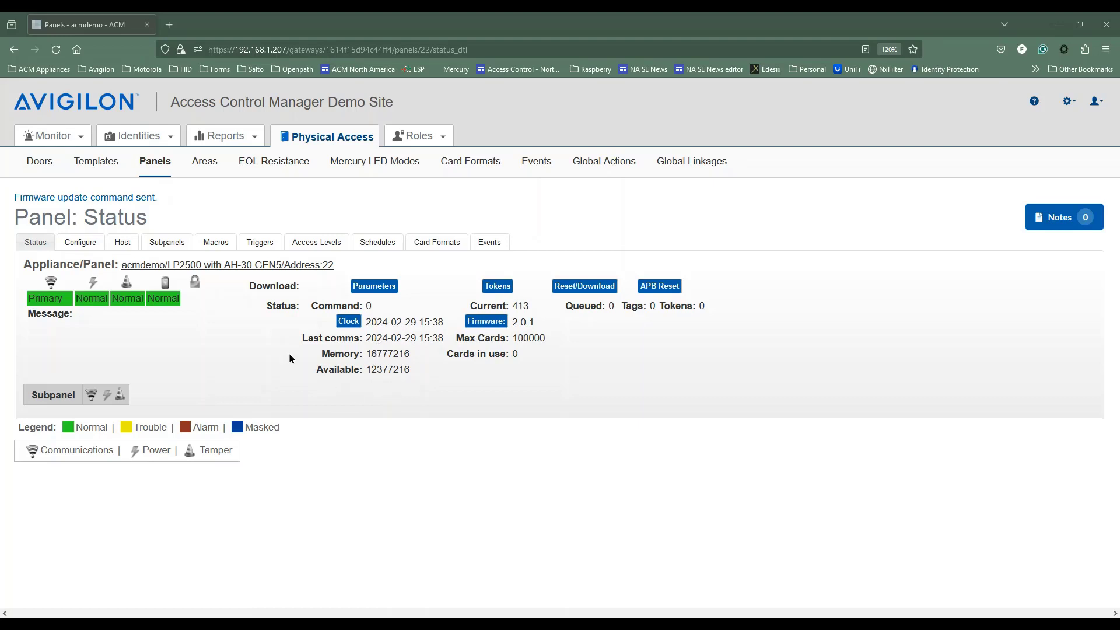
Step: Start a new subpanel on the LP2500 panel, named AH-30 GEN 5 with physical location IDF 123
{"action": "left_click", "coordinate": [167, 244]}
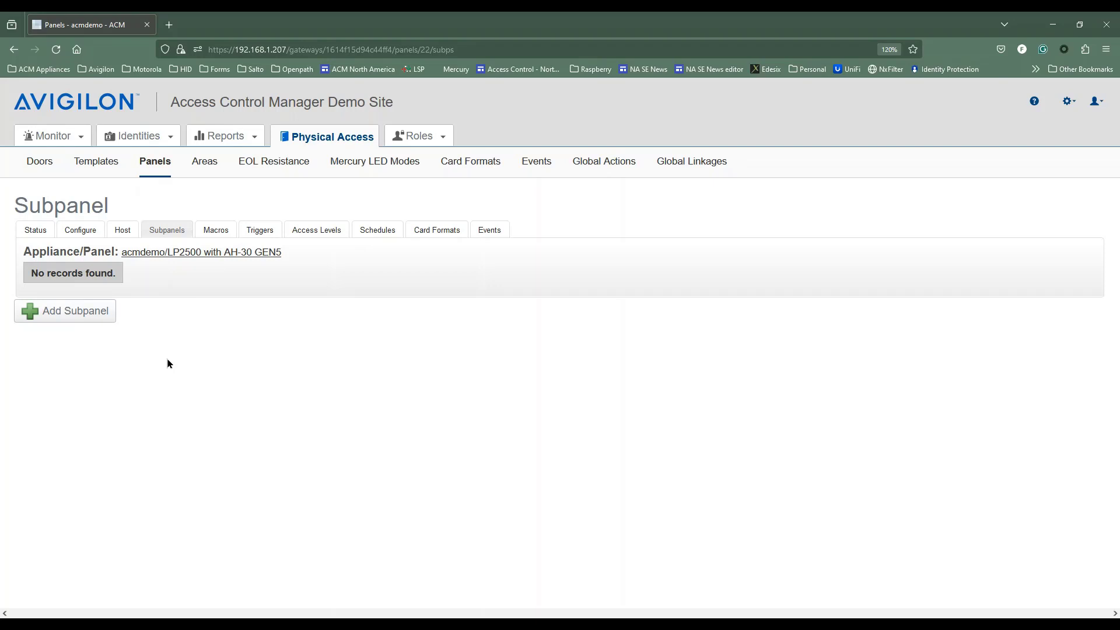
{"action": "left_click", "coordinate": [58, 314]}
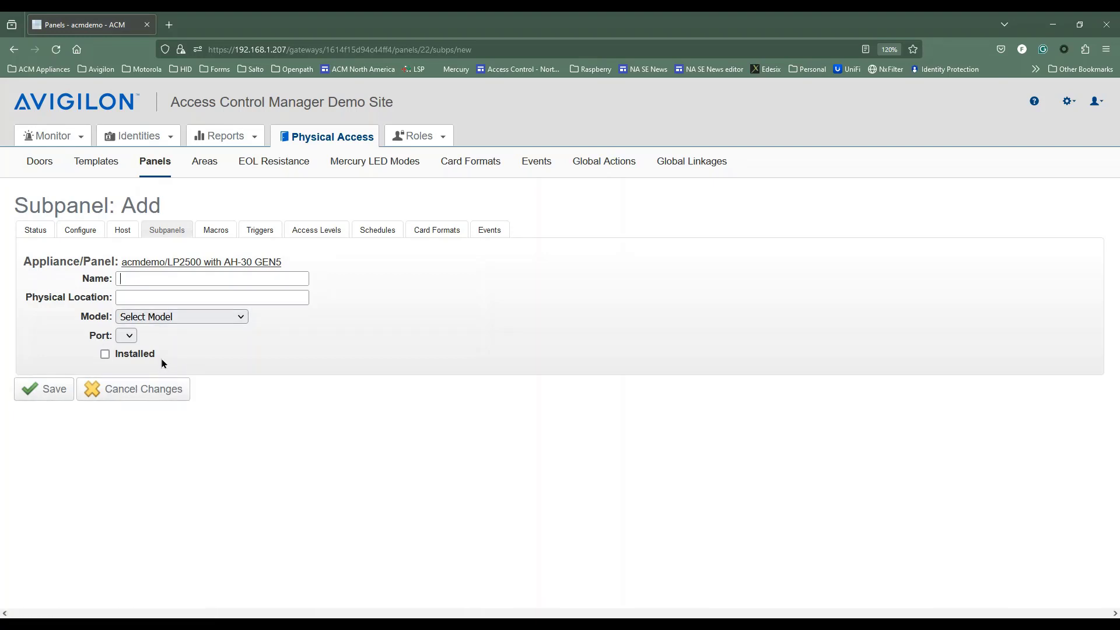
{"action": "type", "text": "A"}
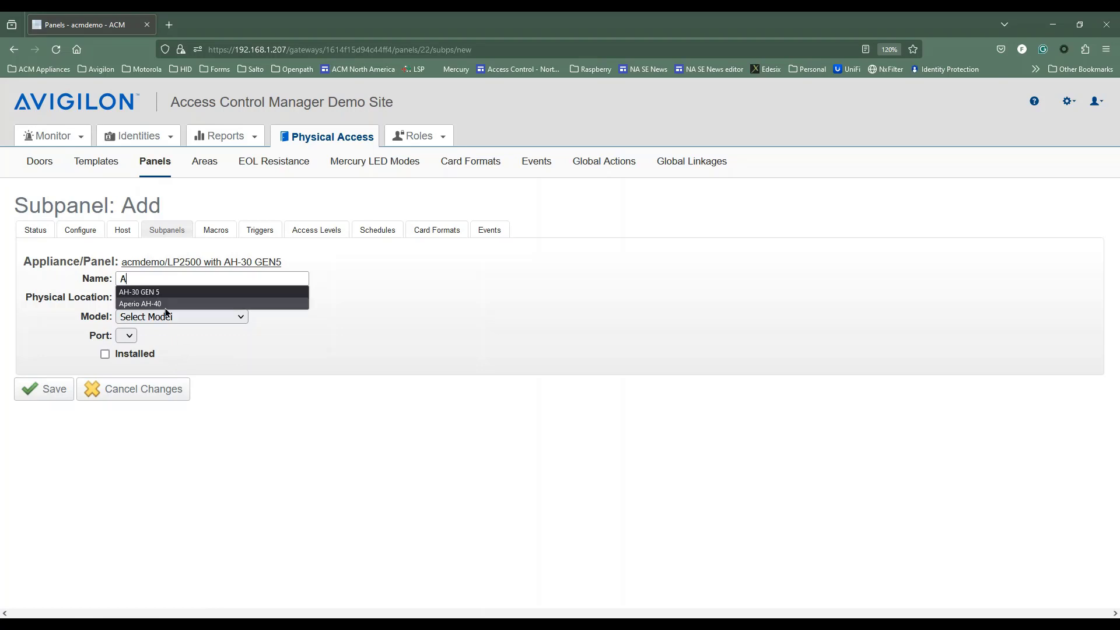
{"action": "left_click", "coordinate": [146, 292]}
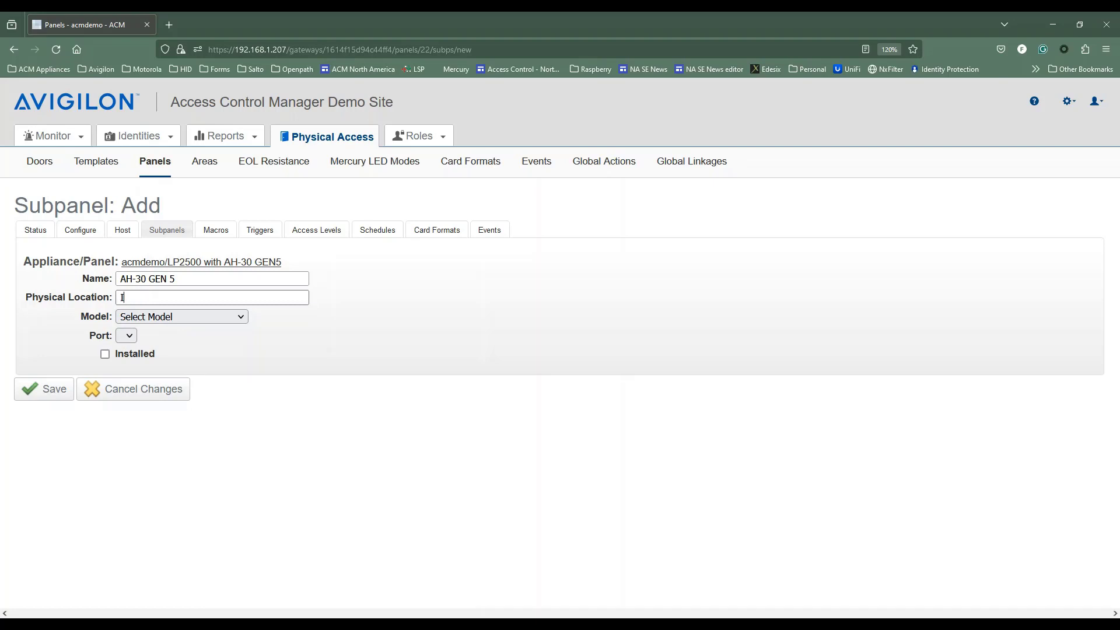
{"action": "left_click", "coordinate": [123, 297]}
{"action": "type", "text": "IDF 123"}
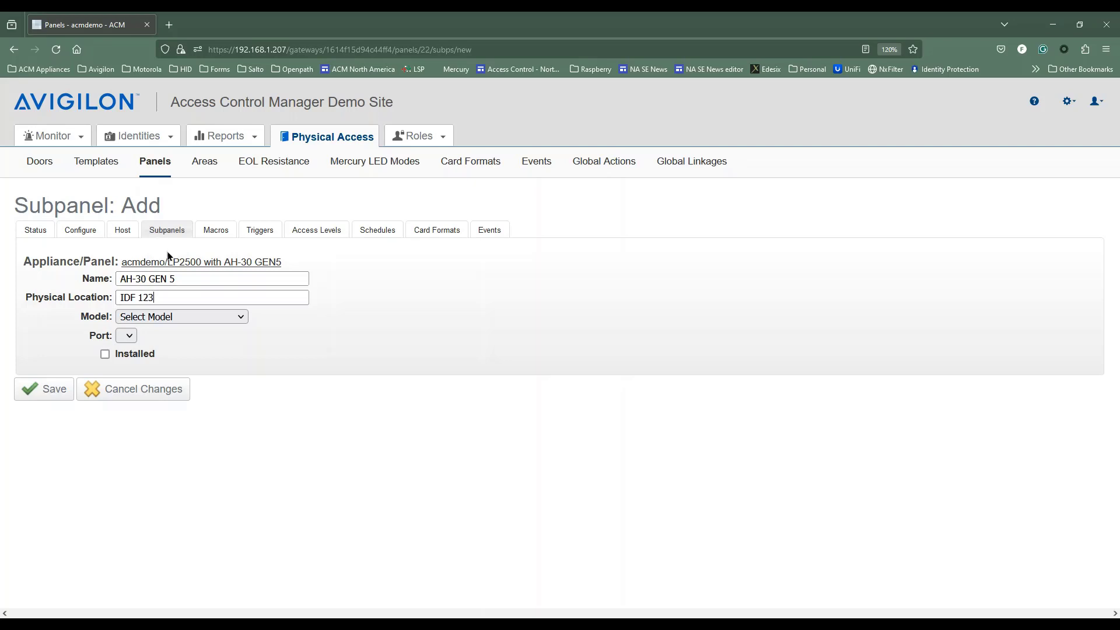
Step: Set the subpanel's model to Aperio AH-30 on Port 1, mark it as installed, and save it
{"action": "left_click", "coordinate": [195, 318]}
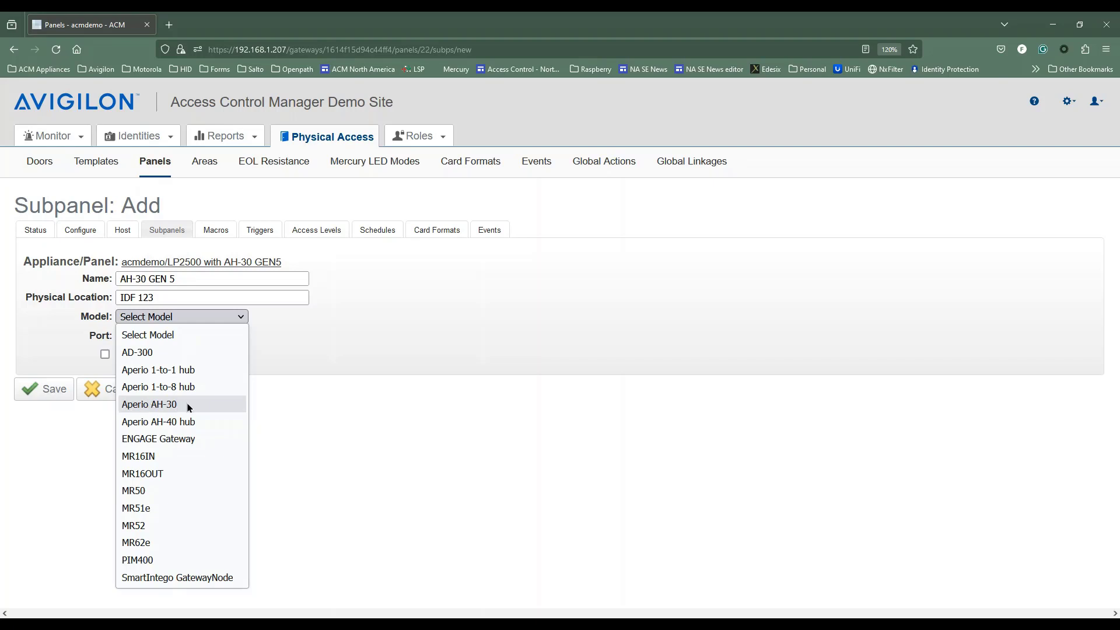
{"action": "left_click", "coordinate": [133, 405]}
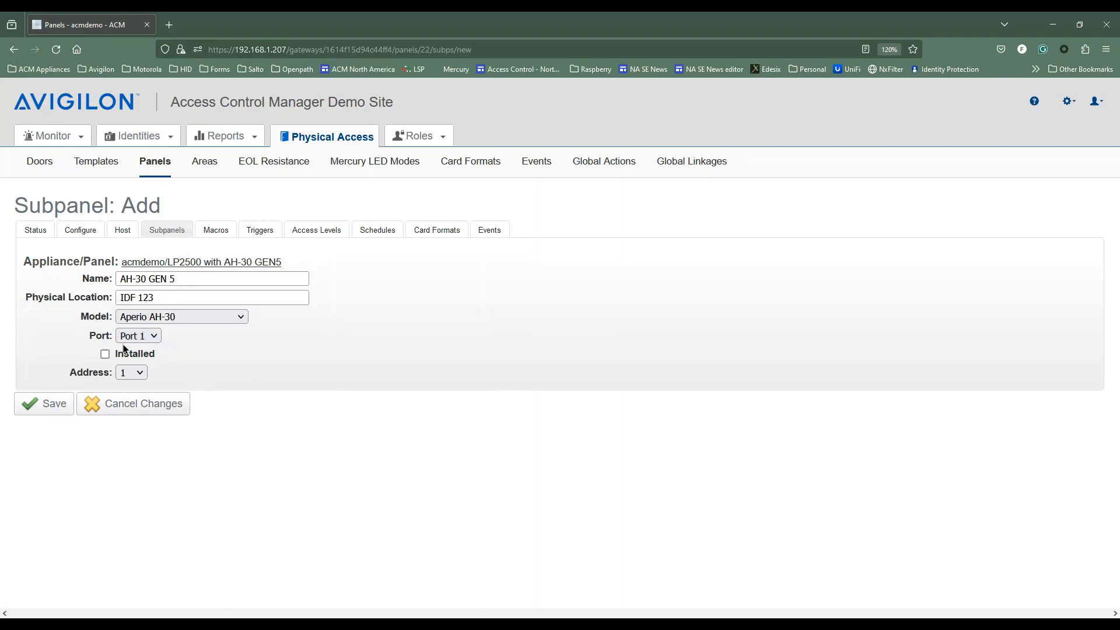
{"action": "left_click", "coordinate": [150, 336]}
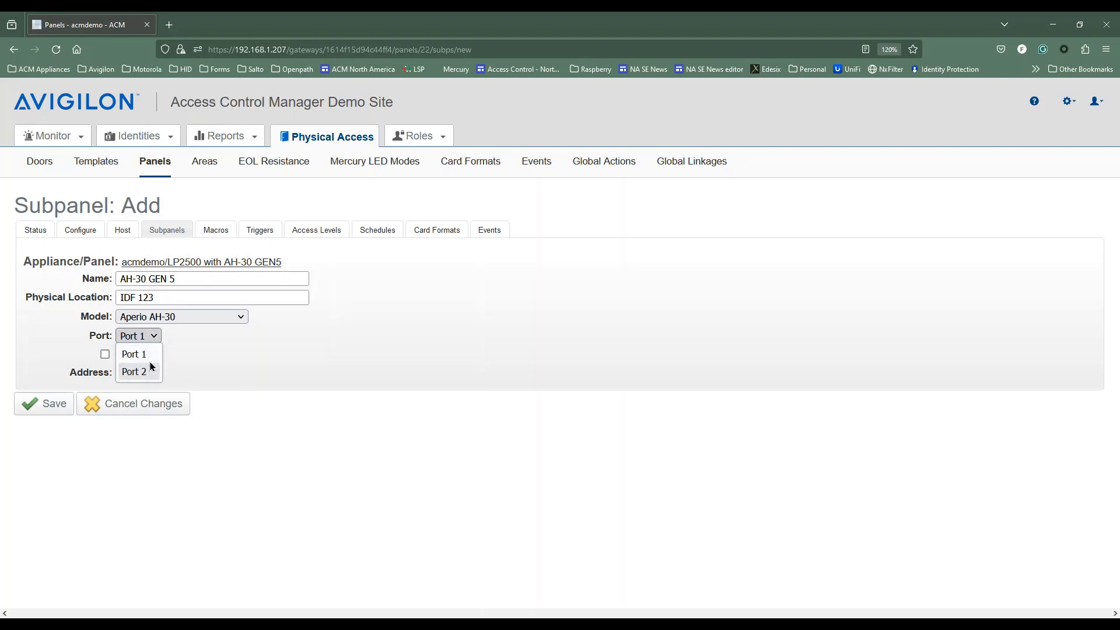
{"action": "left_click", "coordinate": [147, 356]}
{"action": "left_click", "coordinate": [105, 354]}
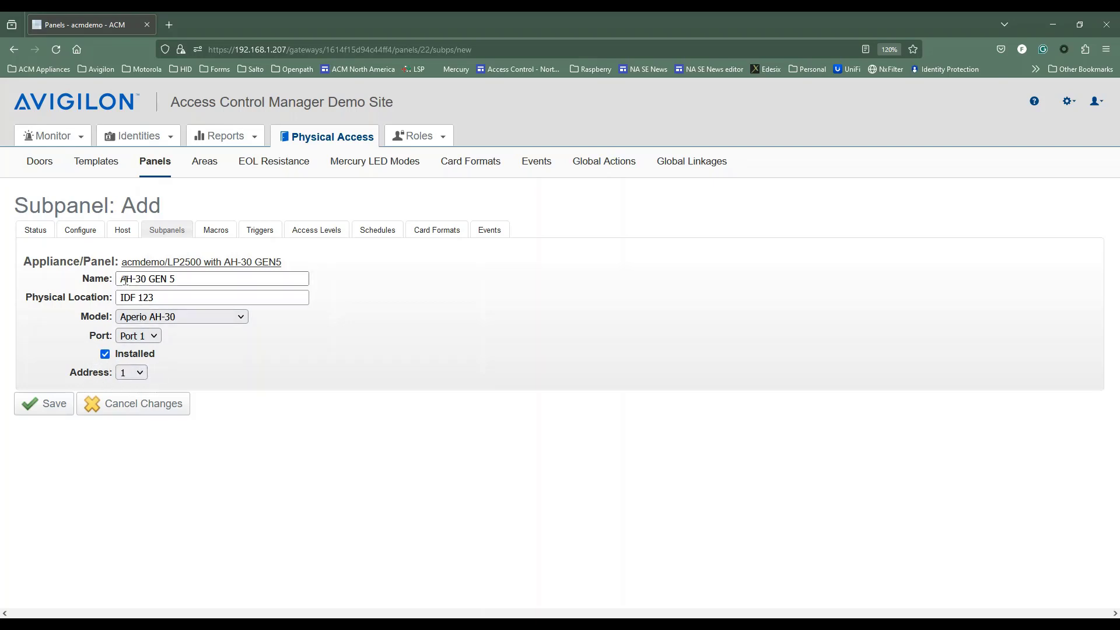
{"action": "left_click", "coordinate": [51, 407]}
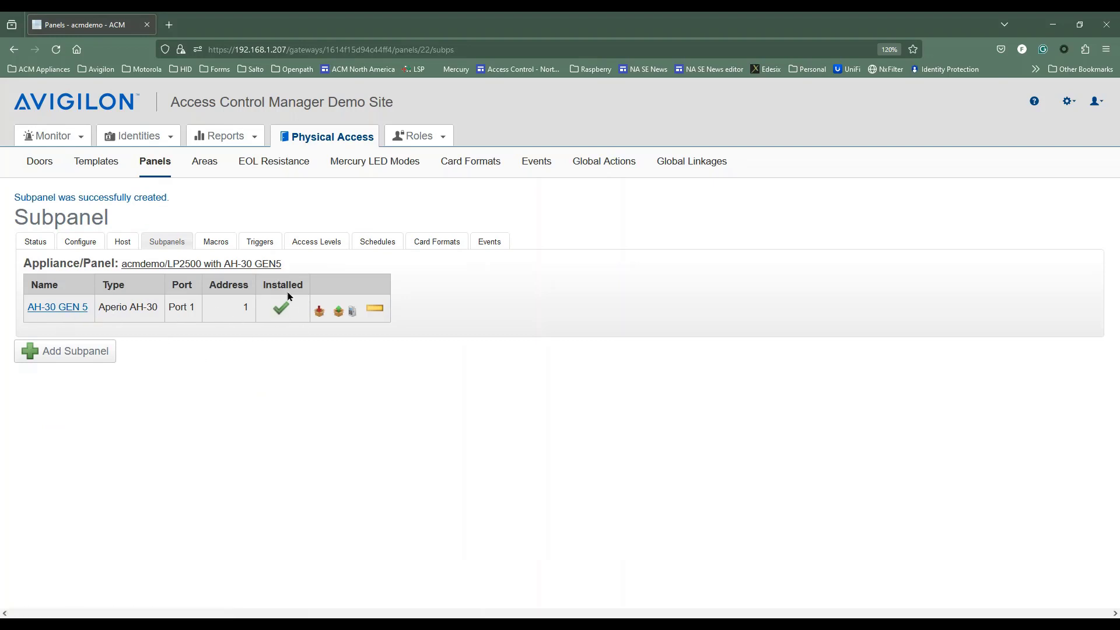
Step: Run a Reset/Download on the LP2500 panel from its status page and acknowledge the result
{"action": "left_click", "coordinate": [36, 244]}
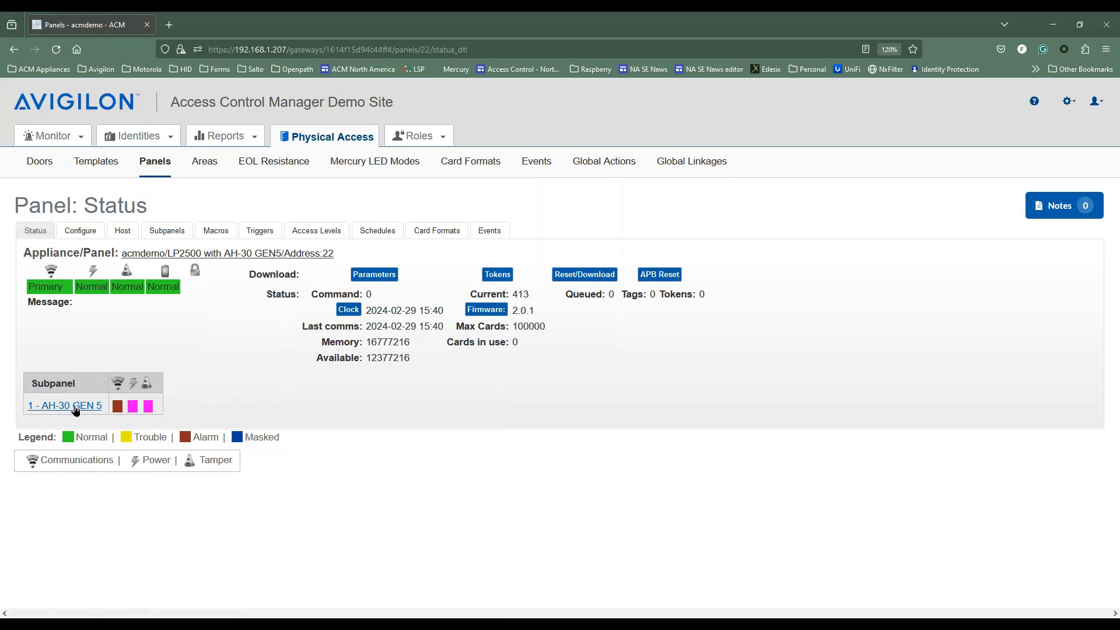
{"action": "left_click", "coordinate": [581, 276]}
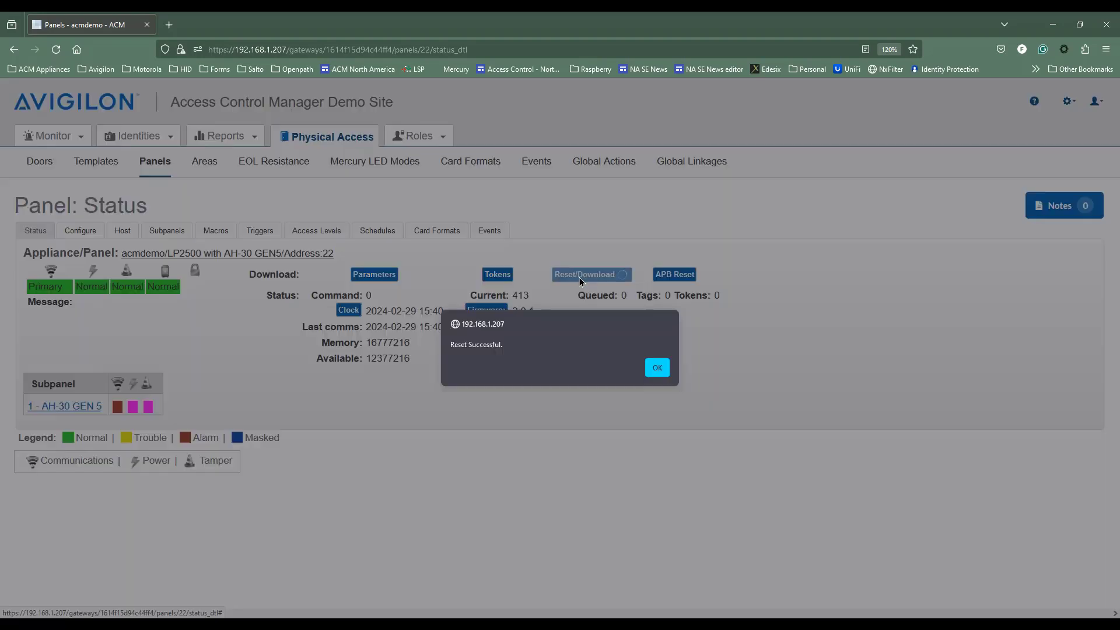
{"action": "left_click", "coordinate": [655, 367]}
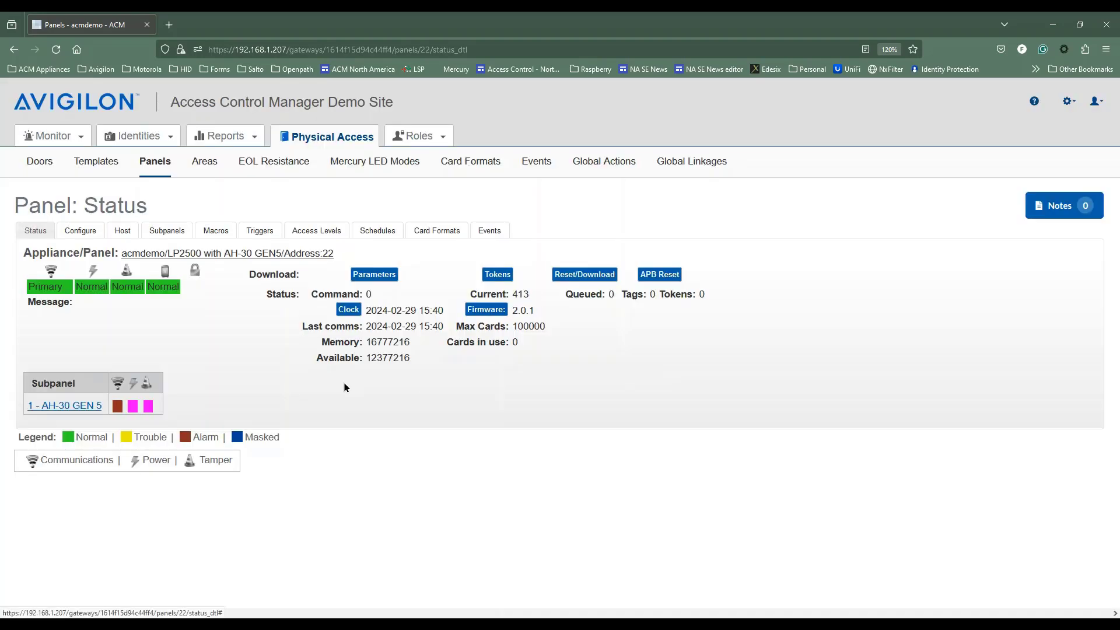